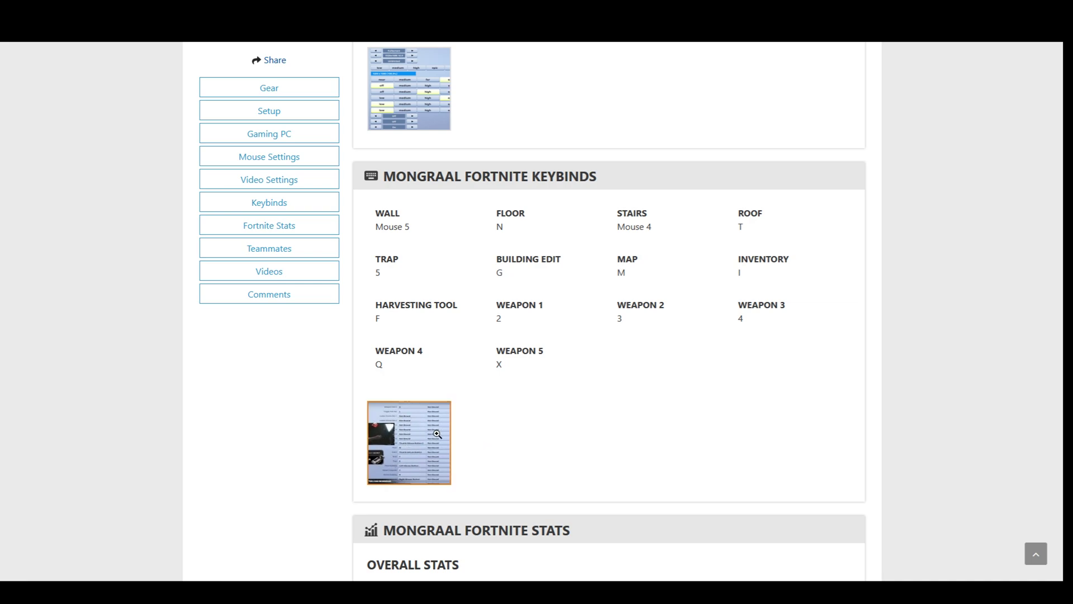
Step: Enlarge the pro player's Fortnite keybinds screenshot in the lightbox
{"action": "left_click", "coordinate": [390, 441]}
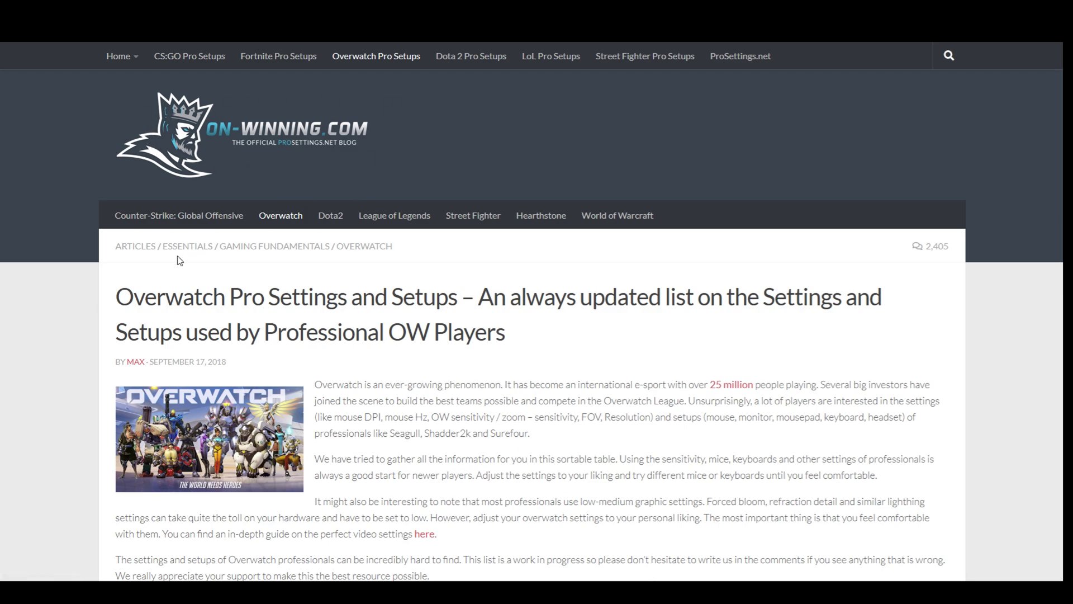
Step: Highlight the Overwatch Pro Settings title and scroll down to the players' settings table
{"action": "left_click_drag", "start_coordinate": [118, 294], "coordinate": [351, 296]}
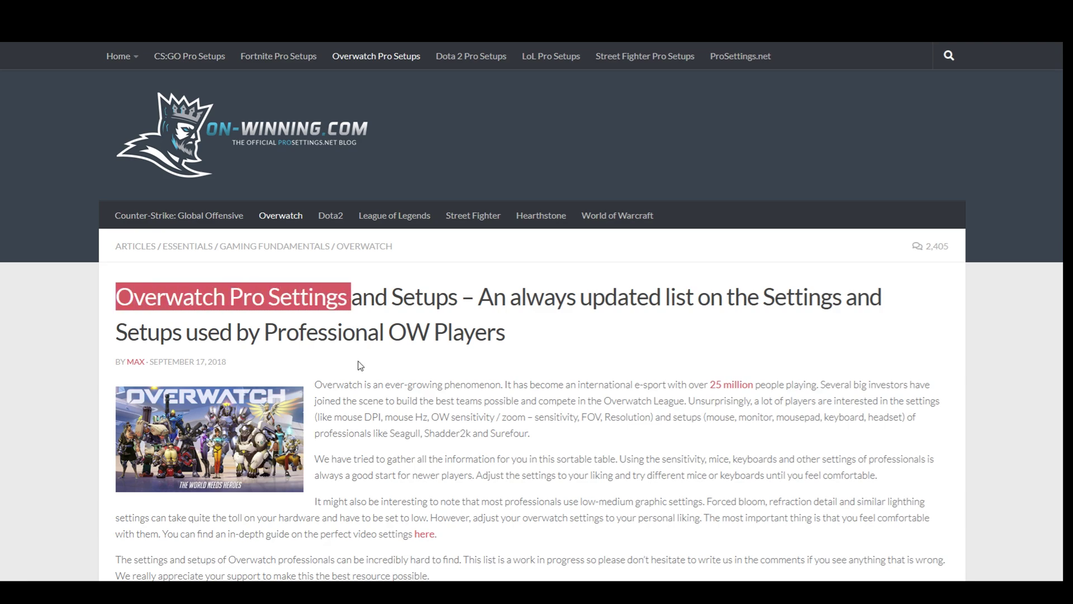
{"action": "scroll", "coordinate": [358, 363], "scroll_direction": "down", "scroll_amount": 6}
{"action": "scroll", "coordinate": [358, 366], "scroll_direction": "down", "scroll_amount": 3}
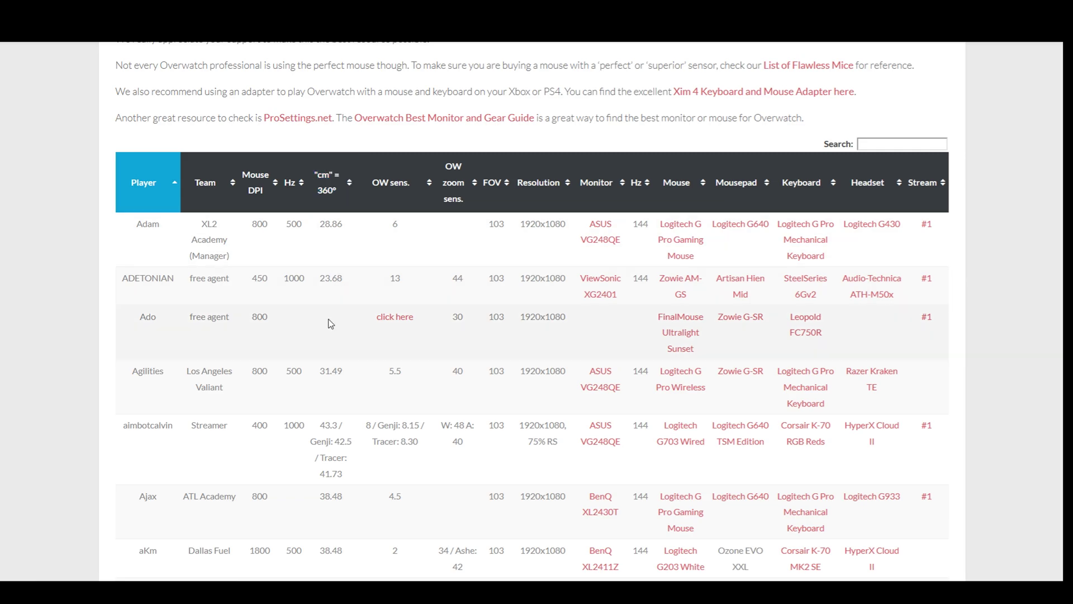
{"action": "left_click_drag", "start_coordinate": [123, 426], "coordinate": [175, 429]}
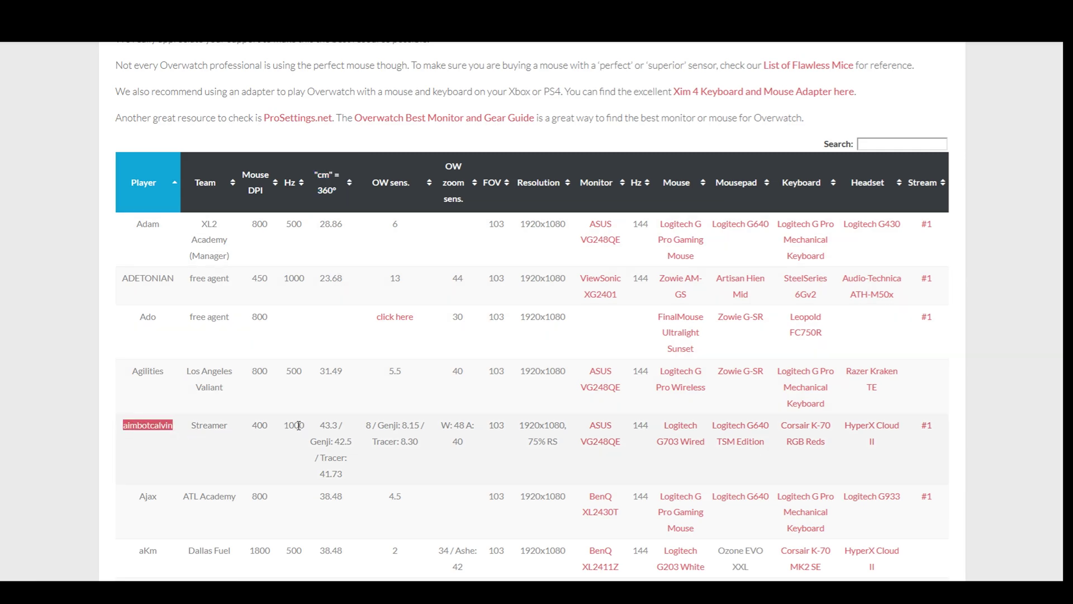
{"action": "left_click_drag", "start_coordinate": [319, 426], "coordinate": [337, 427]}
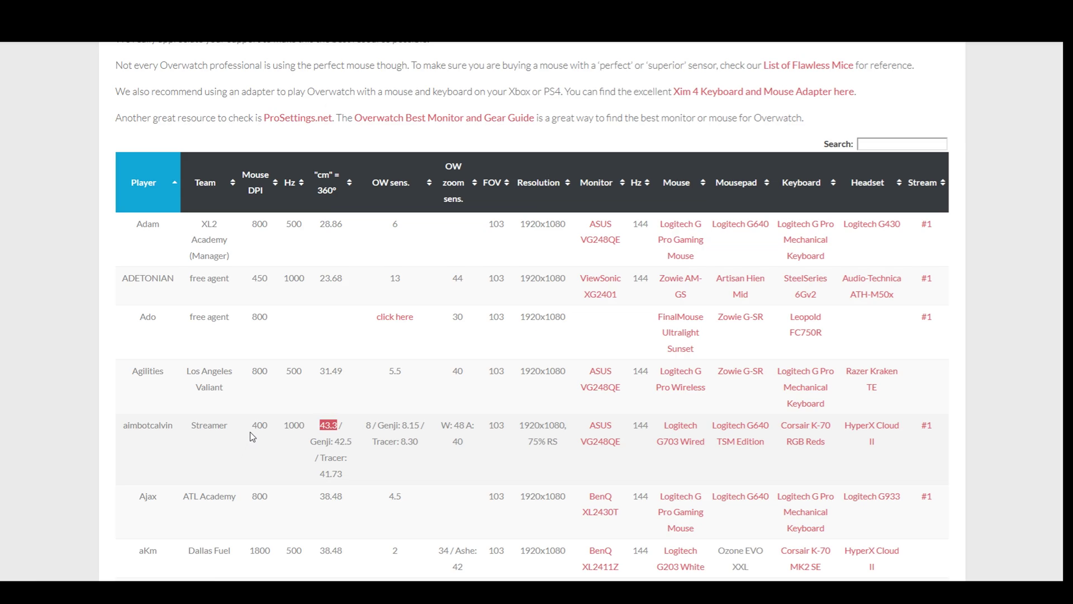
{"action": "left_click_drag", "start_coordinate": [251, 426], "coordinate": [272, 429]}
Step: Search the table for two players and highlight their 76.97 and 40.75 cm/360° values
{"action": "key", "text": "ctrl+f"}
{"action": "type", "text": "jjonak"}
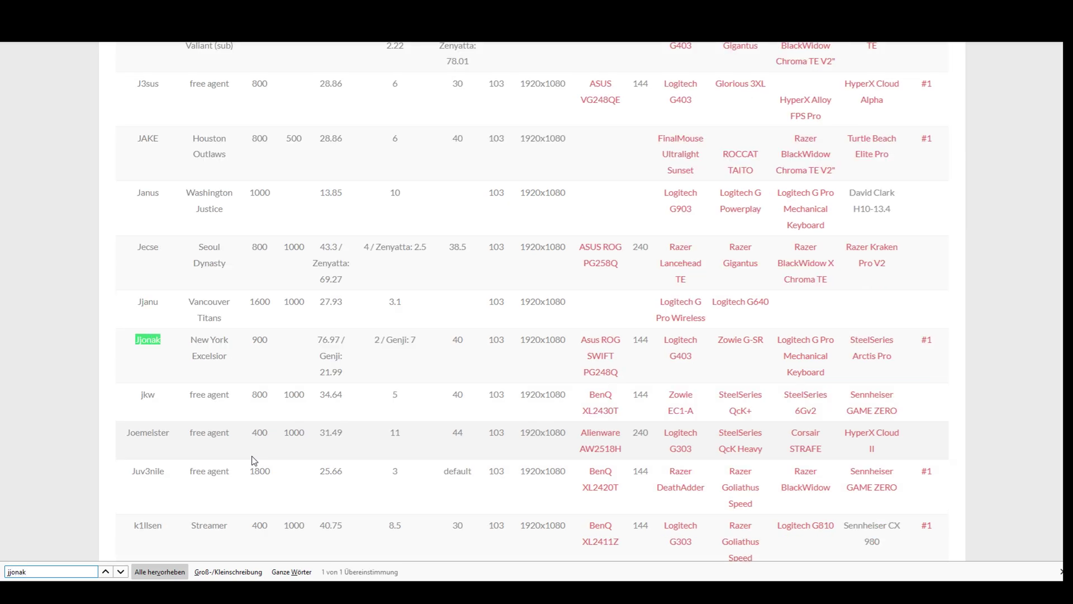
{"action": "left_click_drag", "start_coordinate": [316, 340], "coordinate": [339, 340]}
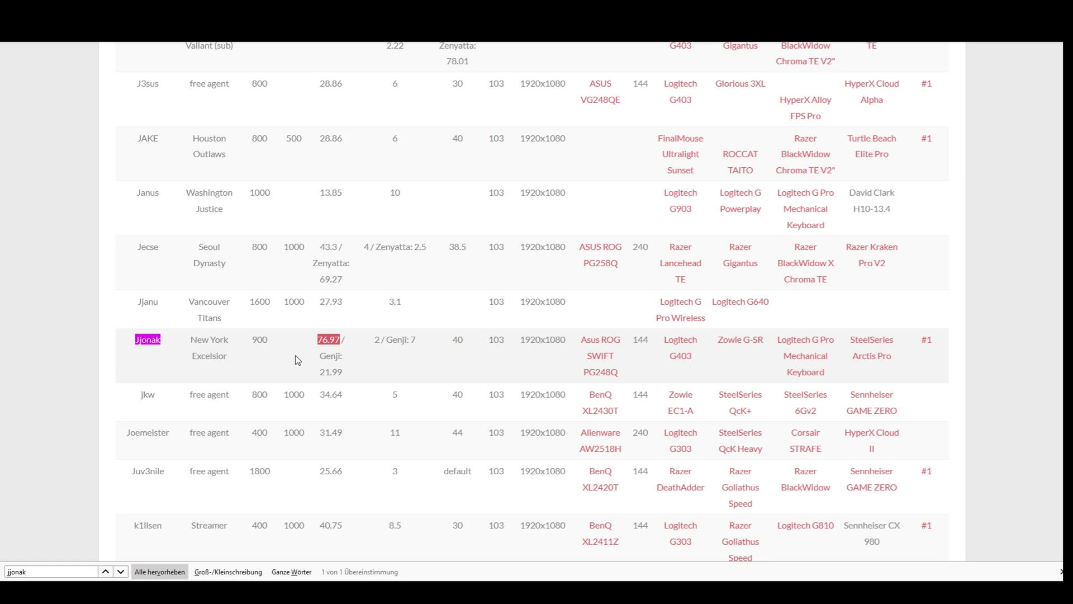
{"action": "key", "text": "ctrl+f"}
{"action": "type", "text": "dafran"}
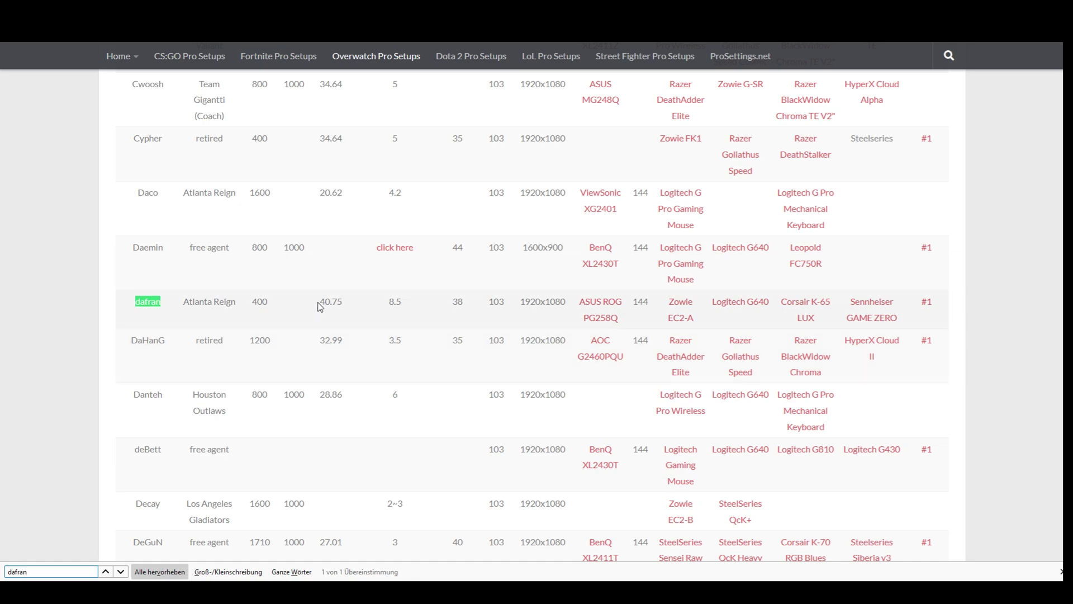
{"action": "left_click_drag", "start_coordinate": [316, 304], "coordinate": [342, 304]}
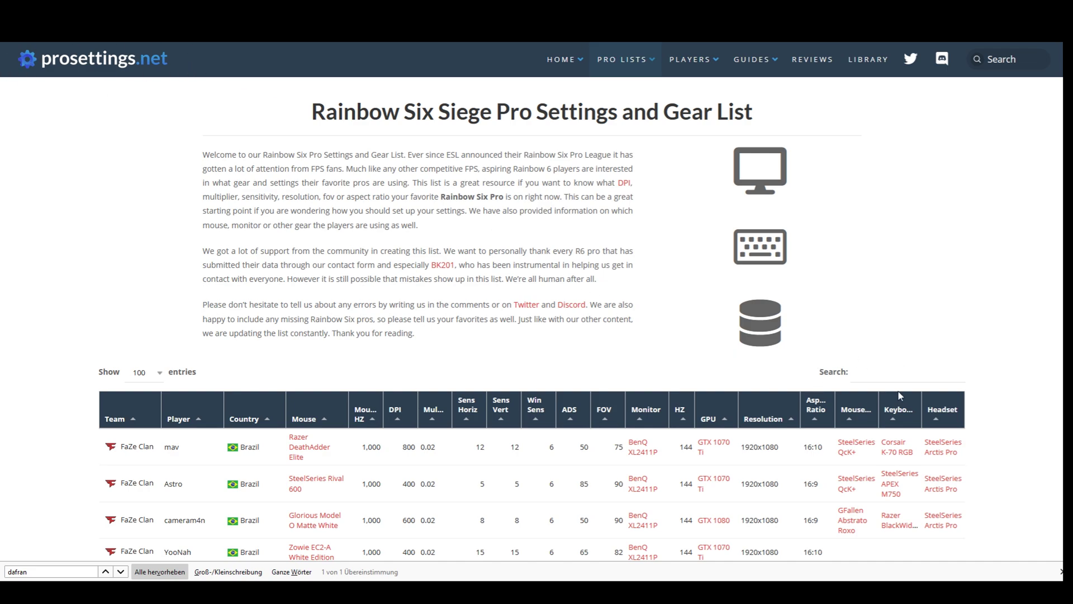
Step: Filter the Rainbow Six Siege pro settings table by a player's name
{"action": "left_click", "coordinate": [884, 379]}
{"action": "type", "text": "Beaulo"}
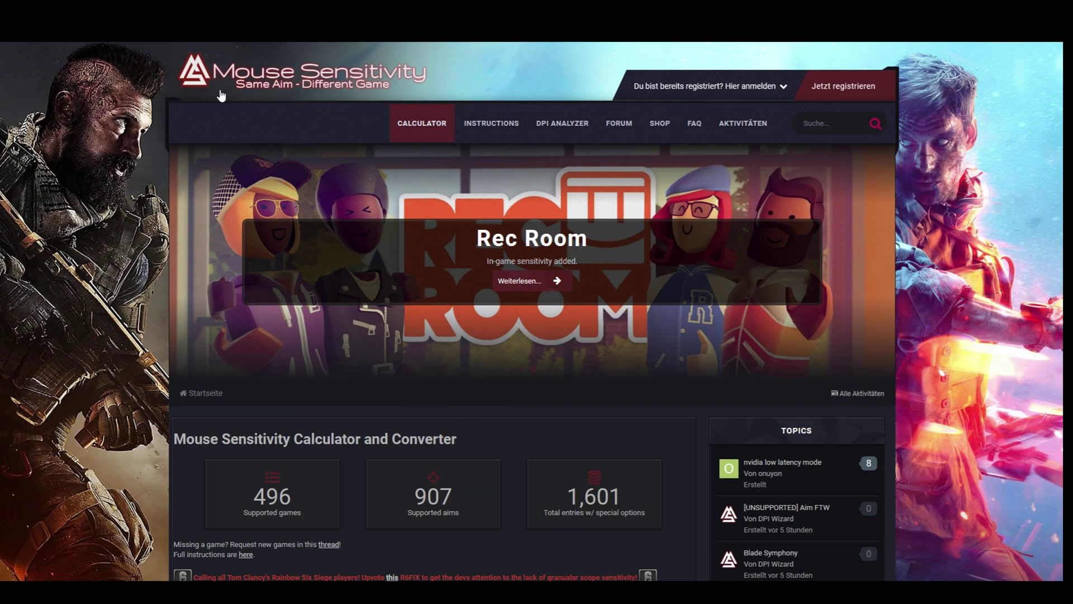
Step: Switch the calculator's units dropdown from Inches to Cm
{"action": "scroll", "coordinate": [88, 241], "scroll_direction": "down", "scroll_amount": 10}
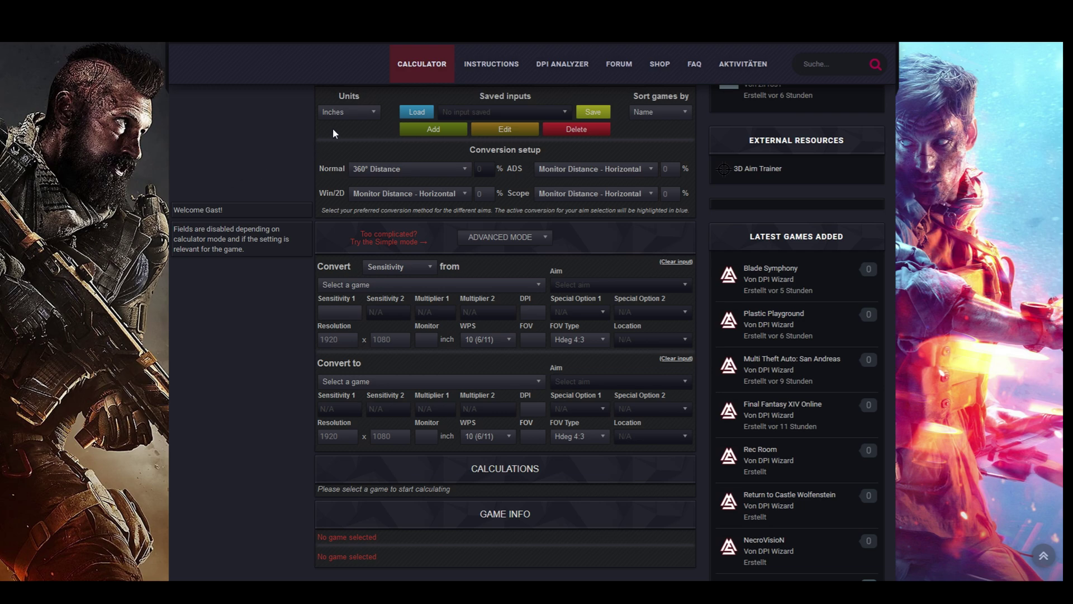
{"action": "left_click", "coordinate": [353, 115]}
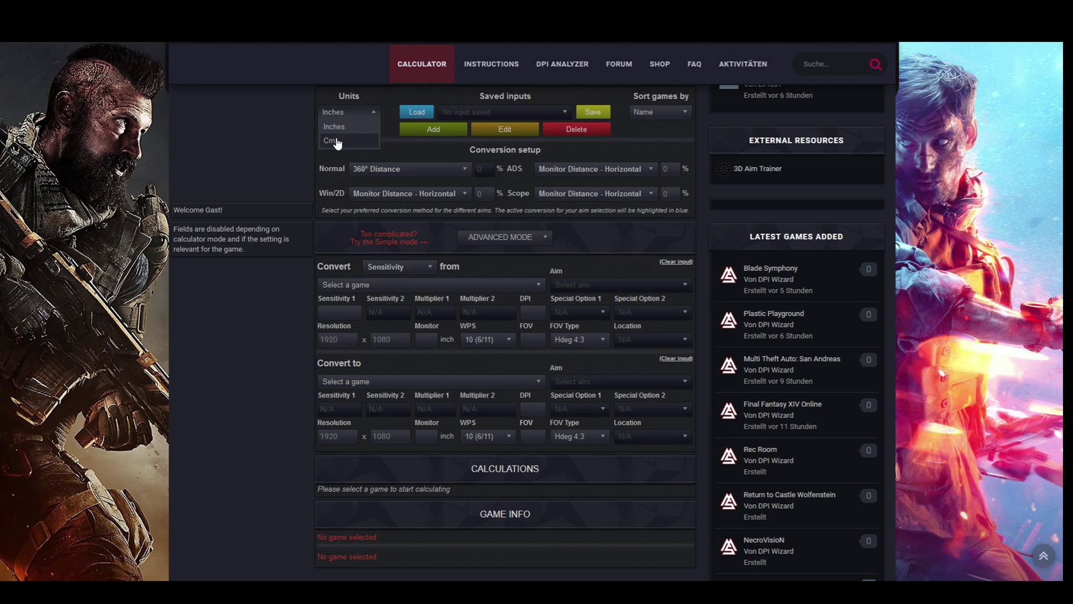
{"action": "left_click", "coordinate": [337, 142]}
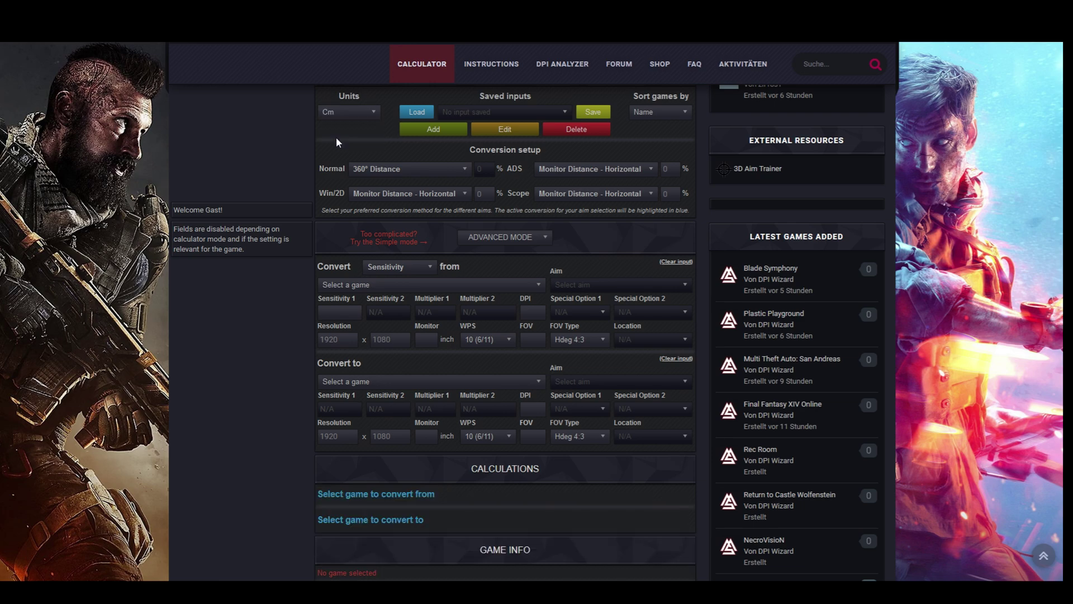
Step: Choose Tom Clancy's Rainbow Six Siege as the source game, keeping Hipfire as the aim
{"action": "left_click", "coordinate": [358, 286]}
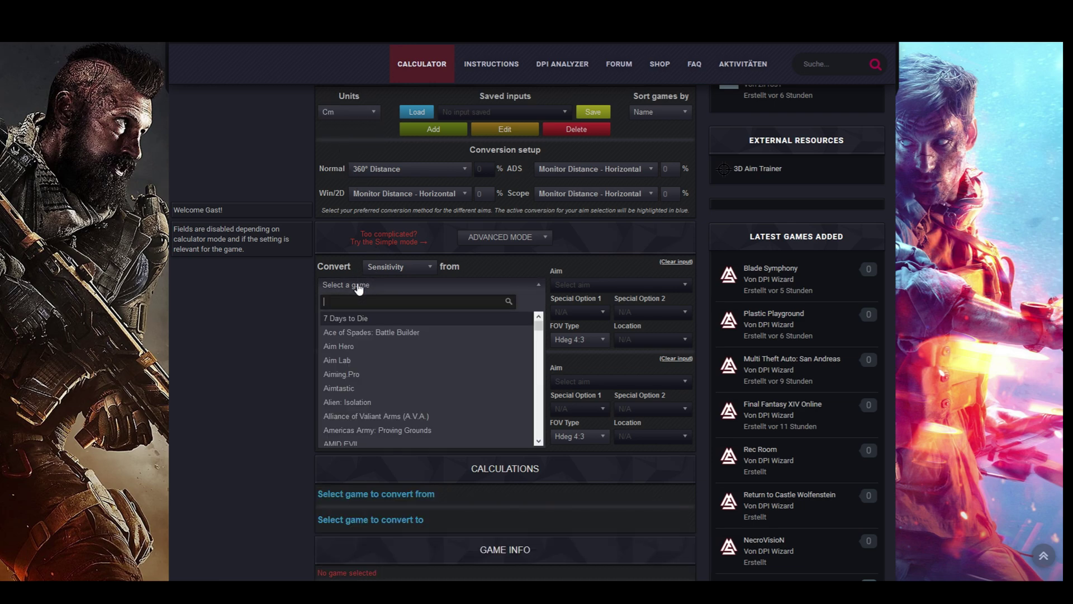
{"action": "type", "text": "Rainbow"}
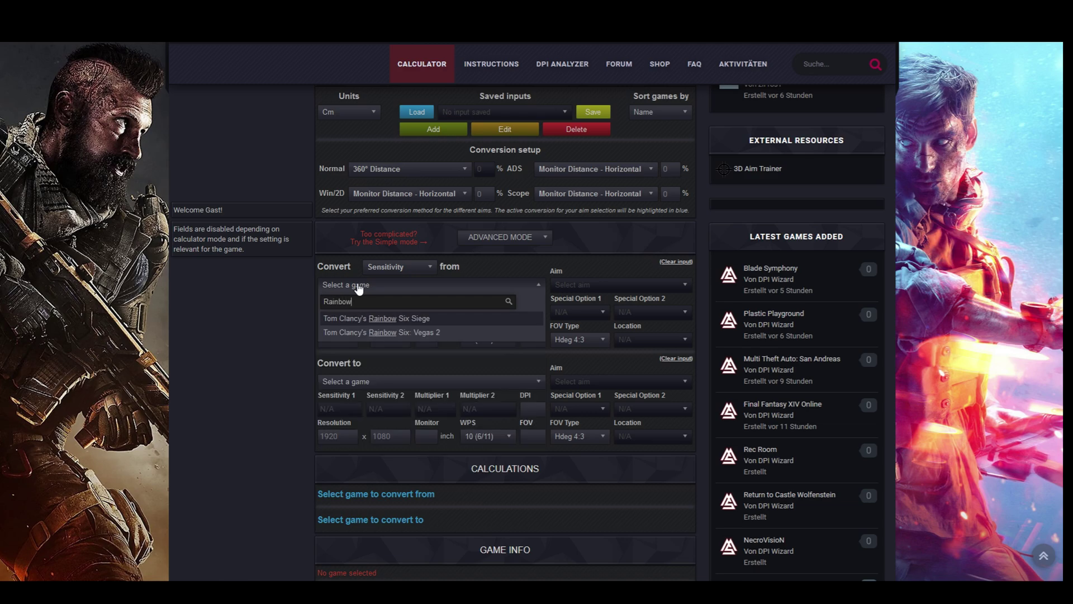
{"action": "left_click", "coordinate": [391, 319]}
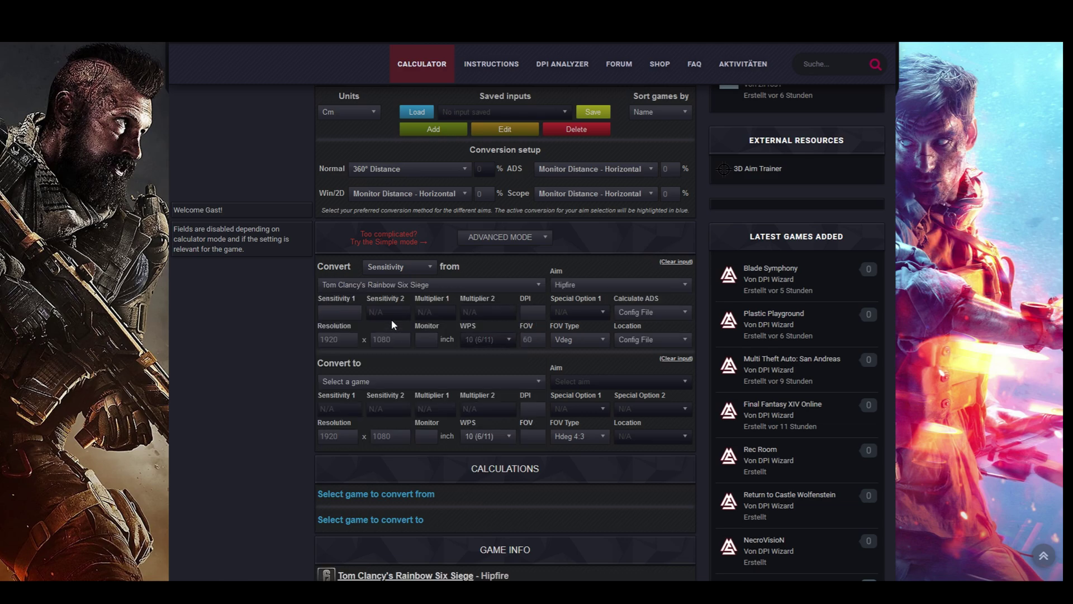
{"action": "left_click", "coordinate": [597, 286]}
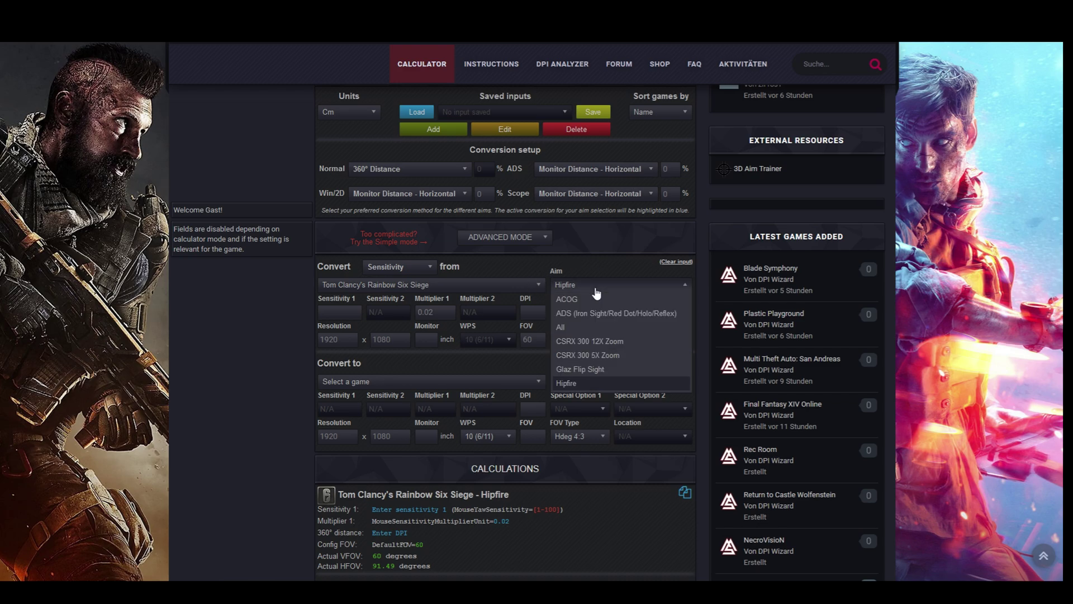
{"action": "left_click", "coordinate": [601, 287]}
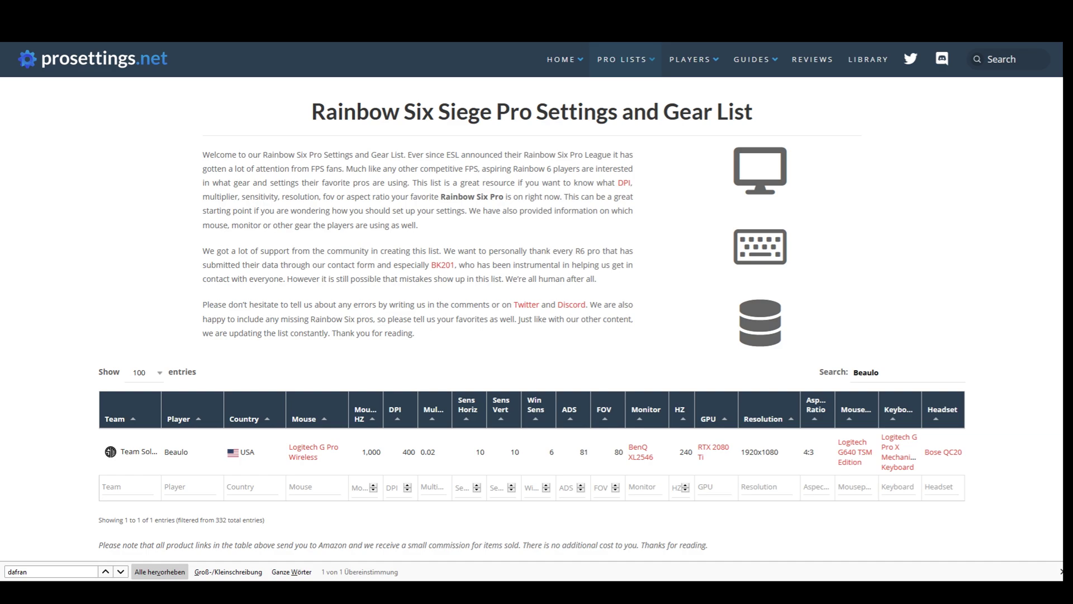
Step: Highlight the pro's 400 DPI, 0.02 multiplier and horizontal sensitivity 10, then clear the selection
{"action": "double_click", "coordinate": [407, 453]}
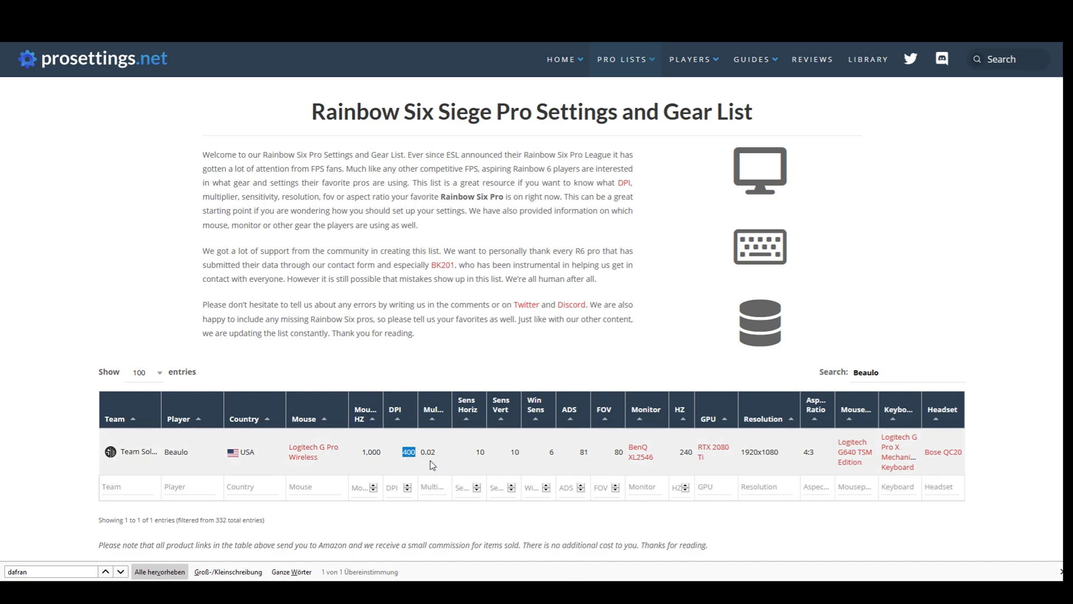
{"action": "left_click_drag", "start_coordinate": [420, 453], "coordinate": [440, 454]}
{"action": "left_click_drag", "start_coordinate": [472, 453], "coordinate": [487, 453]}
{"action": "left_click", "coordinate": [500, 462]}
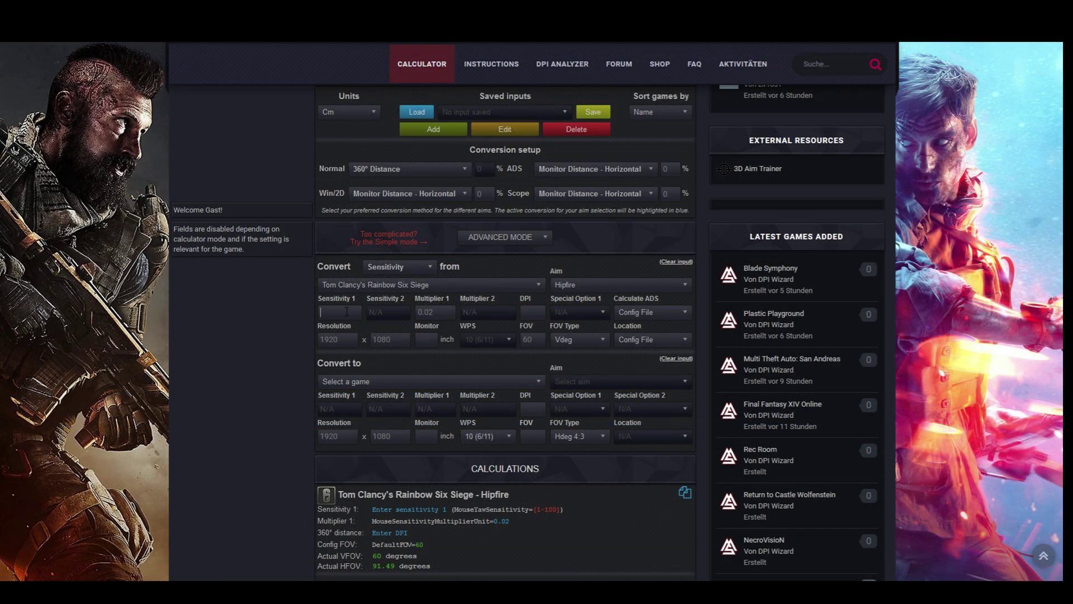
Step: Enter sensitivity 10, multiplier 0.02 and 400 DPI, giving a 39.8982 cm 360° distance
{"action": "left_click", "coordinate": [346, 312]}
{"action": "type", "text": "10"}
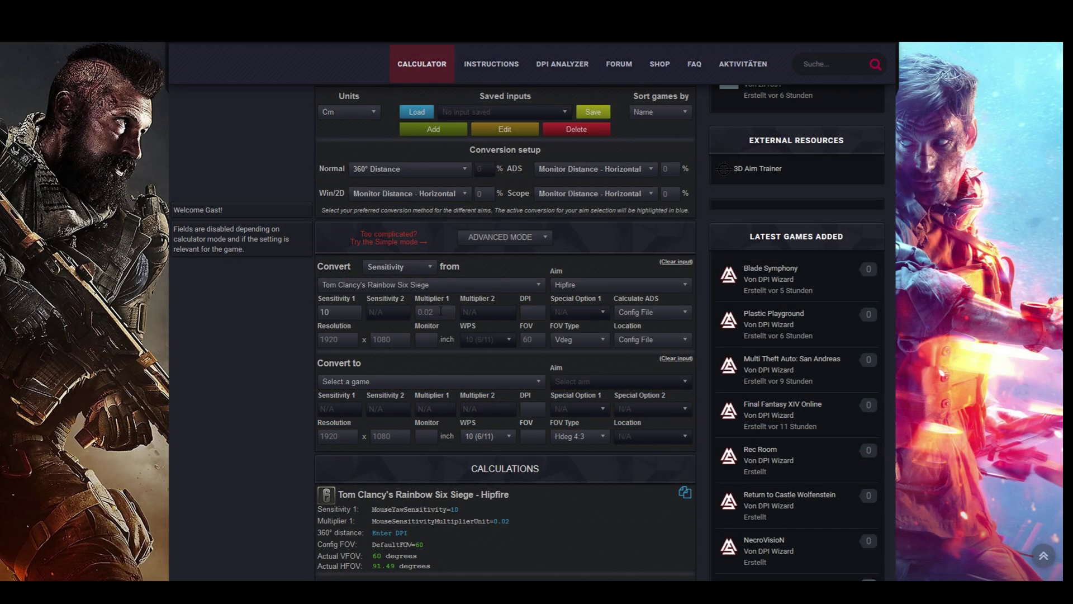
{"action": "left_click", "coordinate": [443, 311]}
{"action": "type", "text": "0.02"}
{"action": "left_click", "coordinate": [543, 312]}
{"action": "type", "text": "400"}
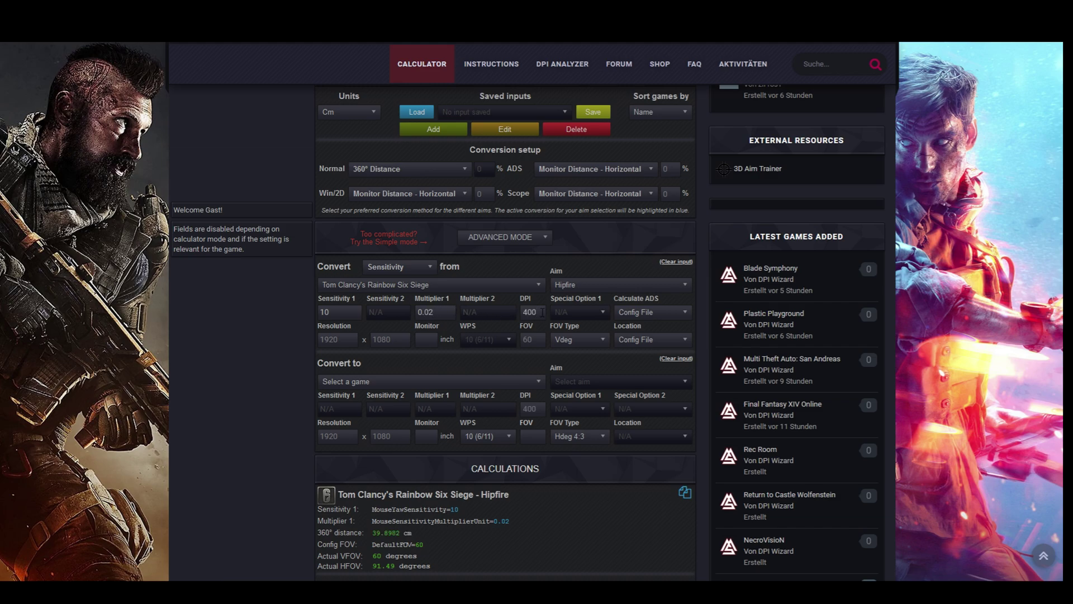